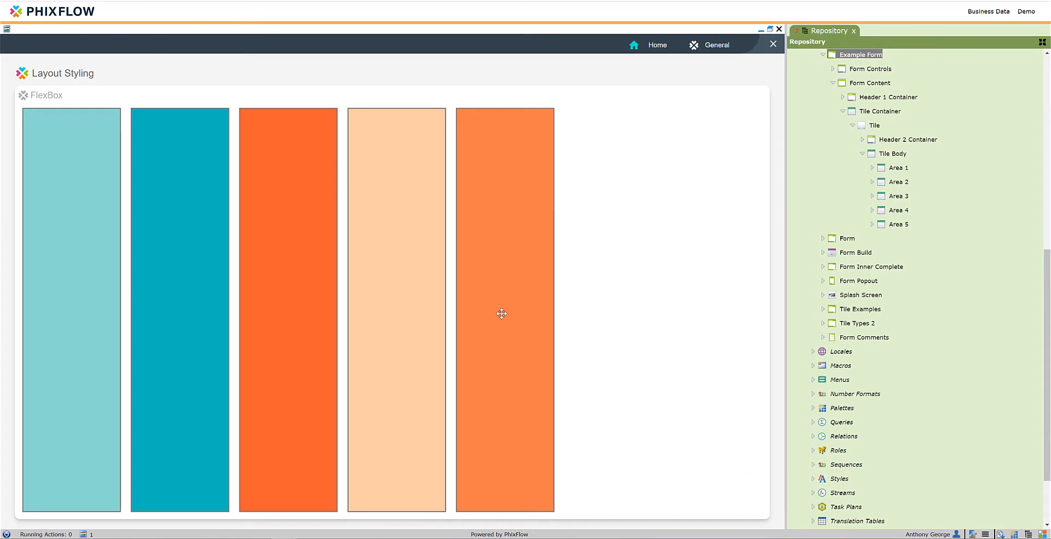
- Open the Area 5 properties and set its Top and Left position values to 0px
double_click(502, 314)
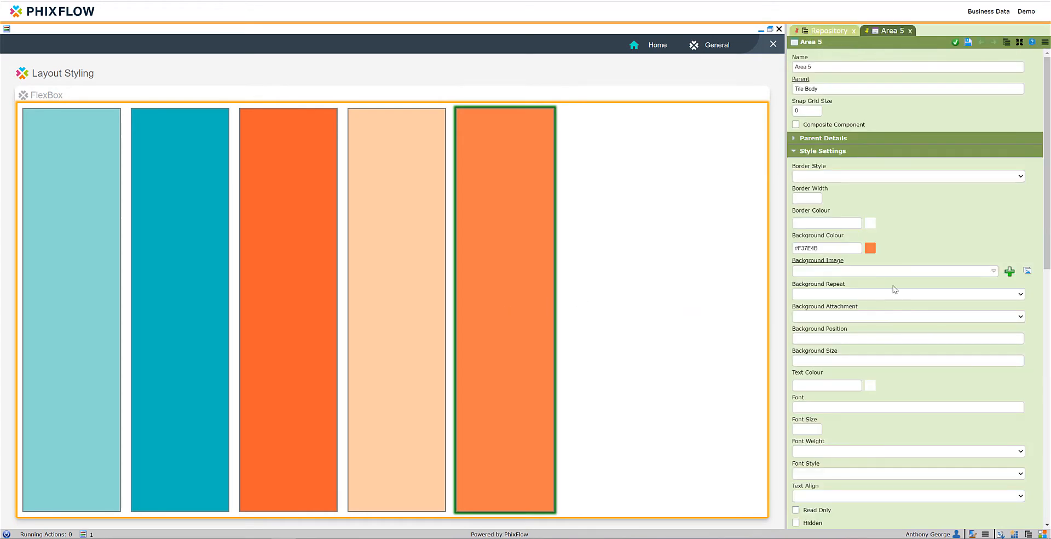
scroll(885, 328, "down", 5)
scroll(882, 332, "down", 6)
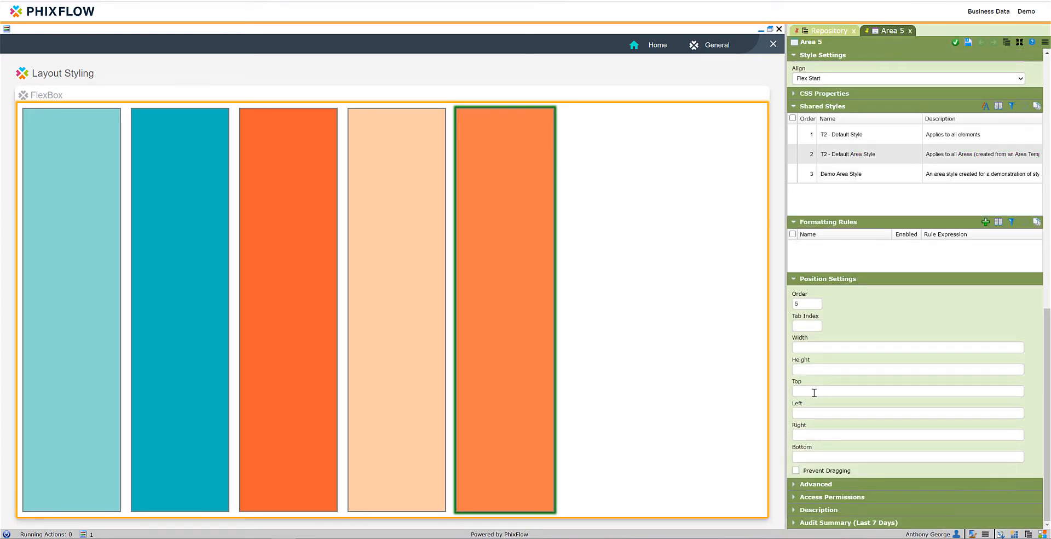
left_click(814, 392)
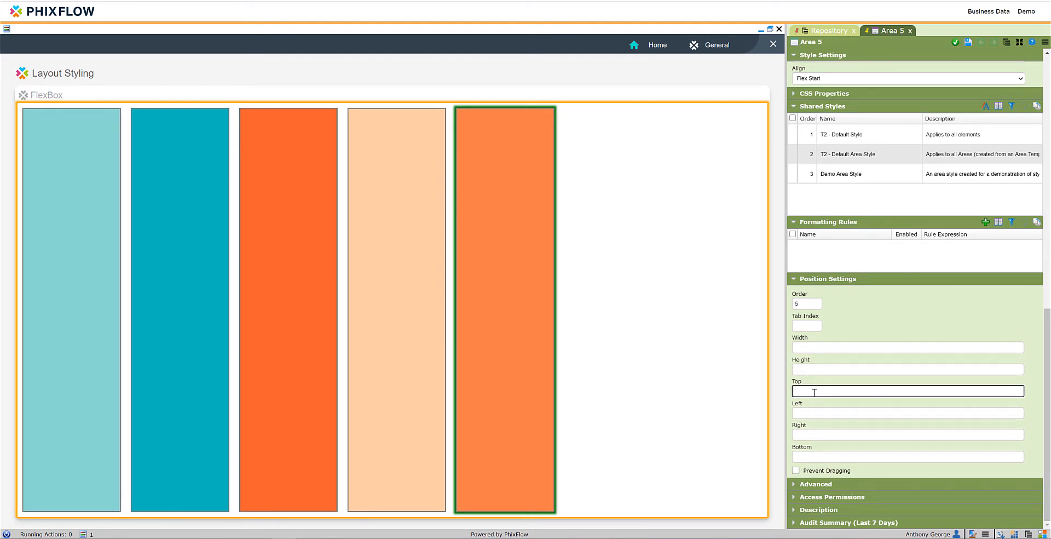
type("0px")
key("Tab")
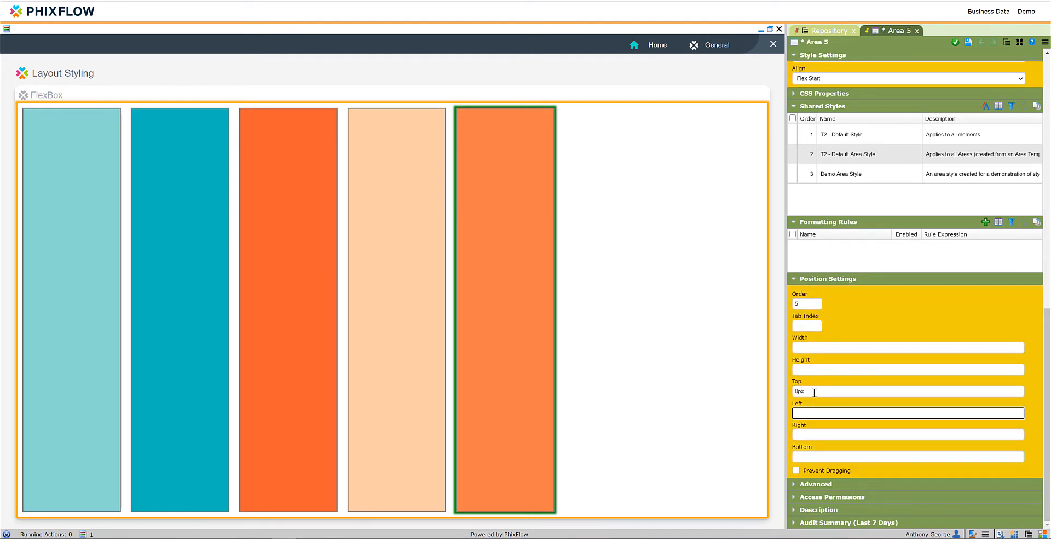
type("0px")
key("Return")
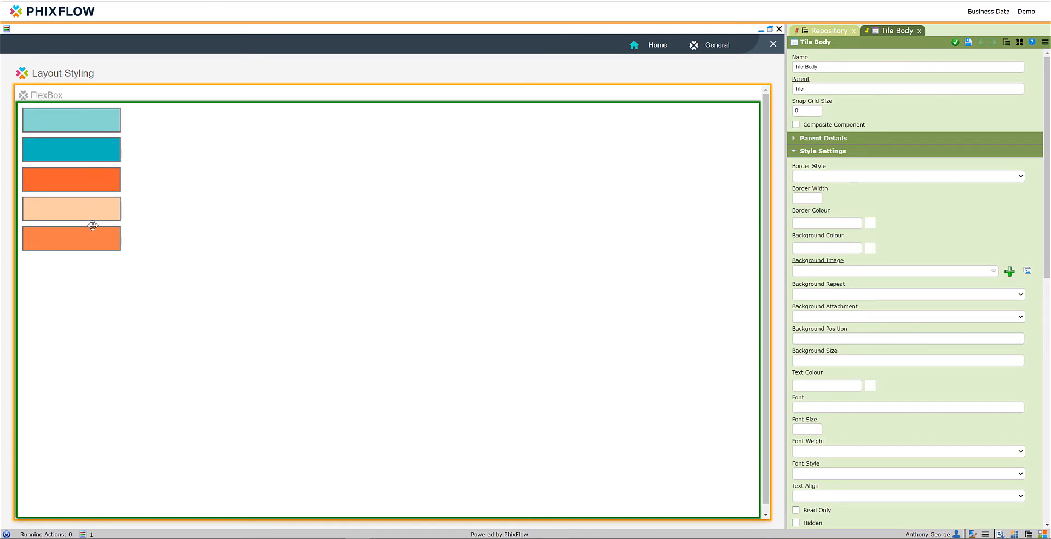
- Delete the light teal Area 1 from the column of areas in the FlexBox tile
left_click(83, 119)
right_click(83, 123)
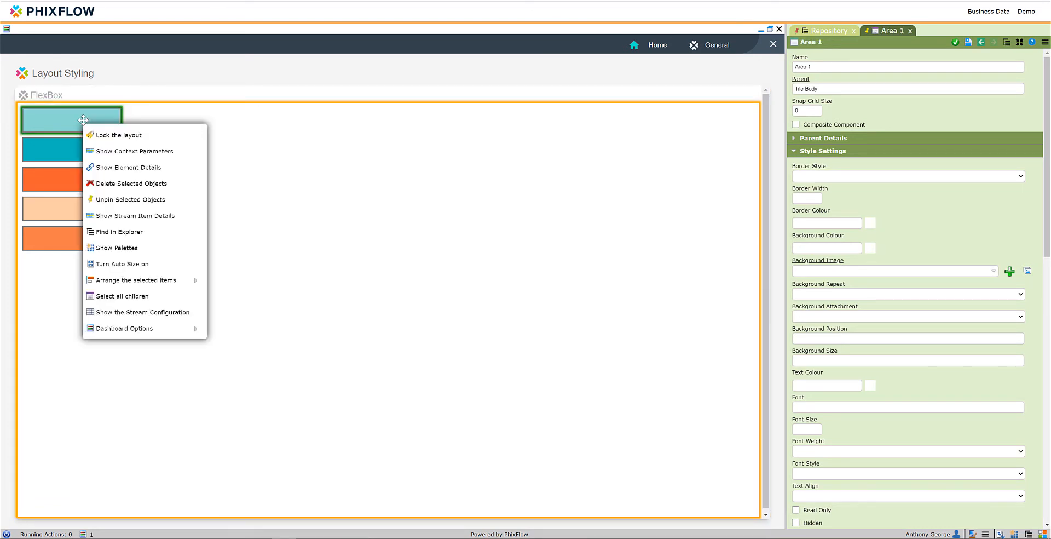
left_click(117, 186)
left_click(506, 306)
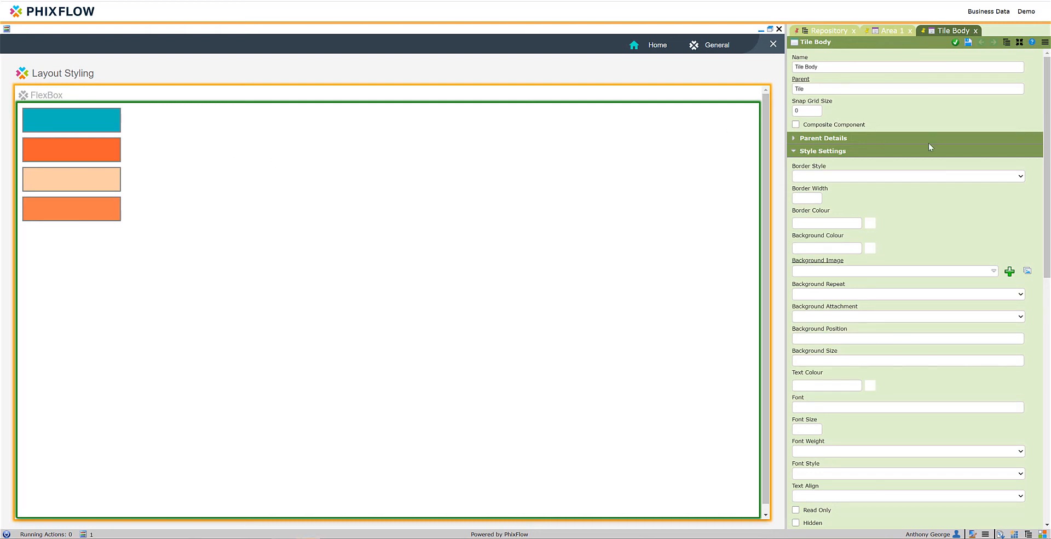
- Set the Direction of the Tile Body to Row in its style settings and save it
scroll(904, 217, "down", 3)
scroll(903, 216, "down", 6)
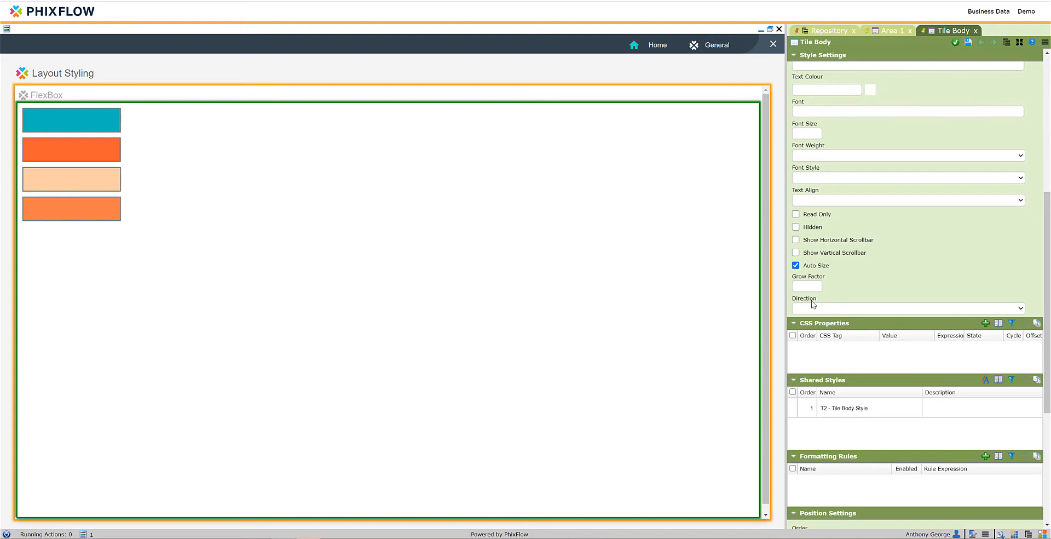
left_click(814, 309)
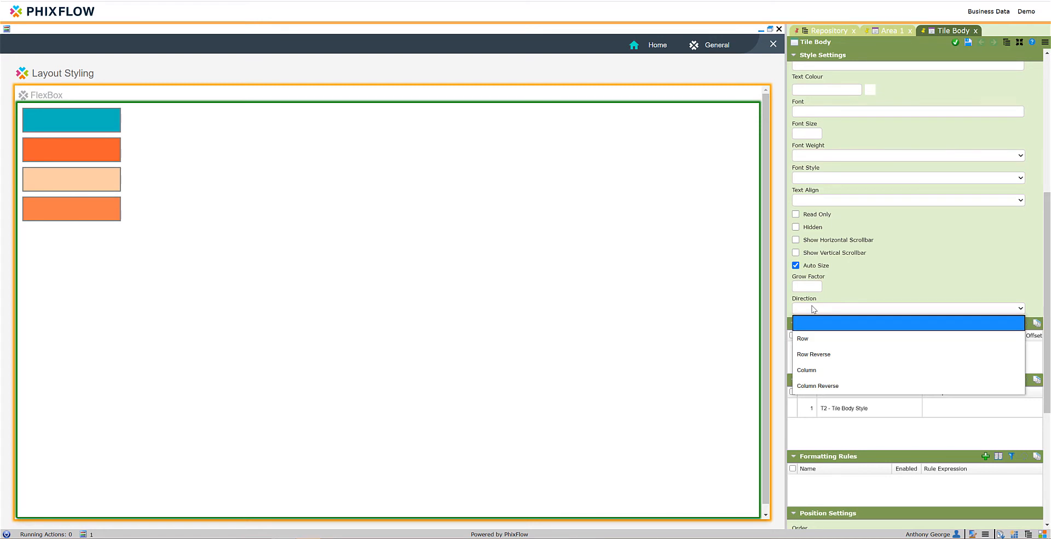
left_click(814, 343)
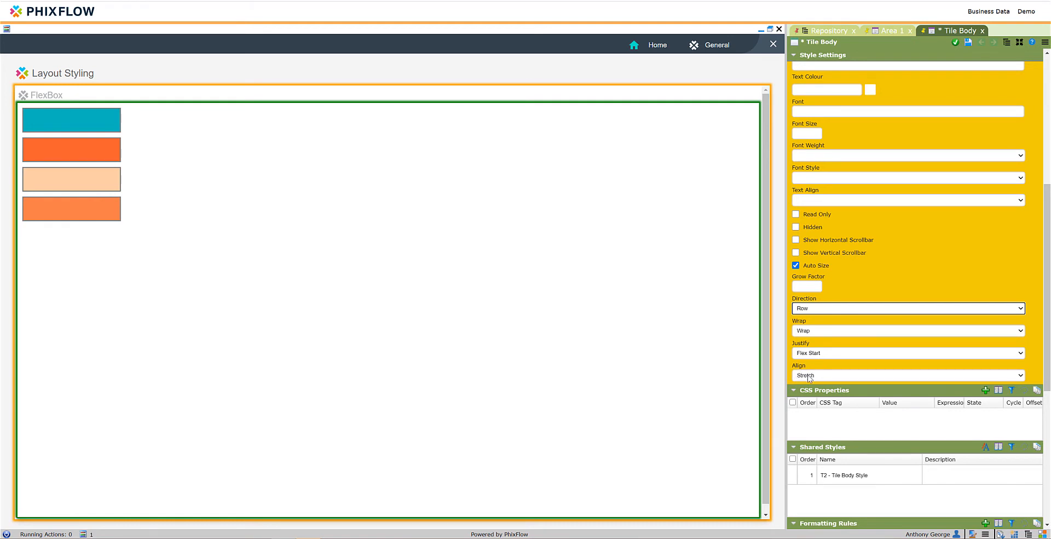
left_click(968, 43)
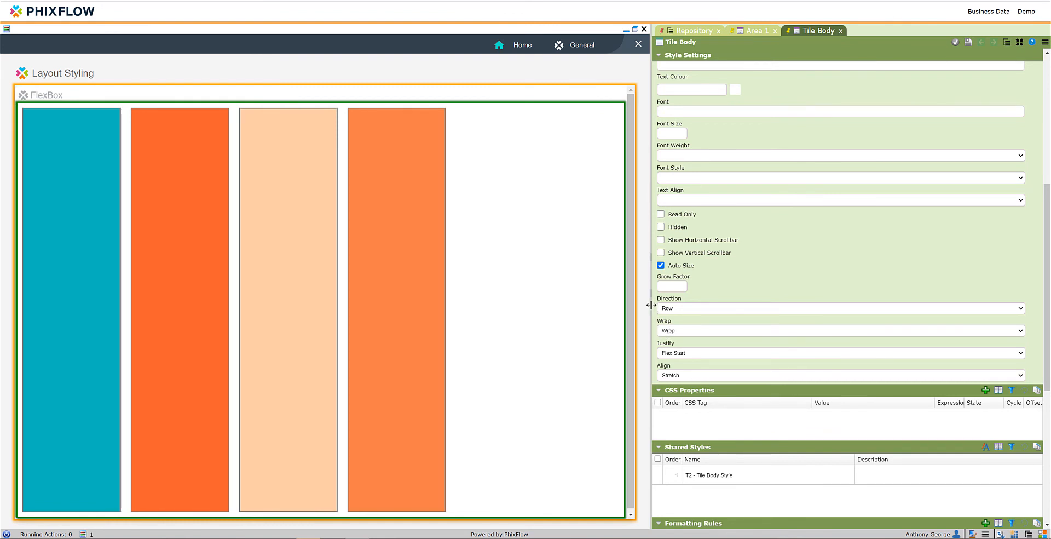
- Narrow and widen the display area to examine how the Tile Body areas and the Example Dashboard wrap
left_click_drag(651, 305, 311, 360)
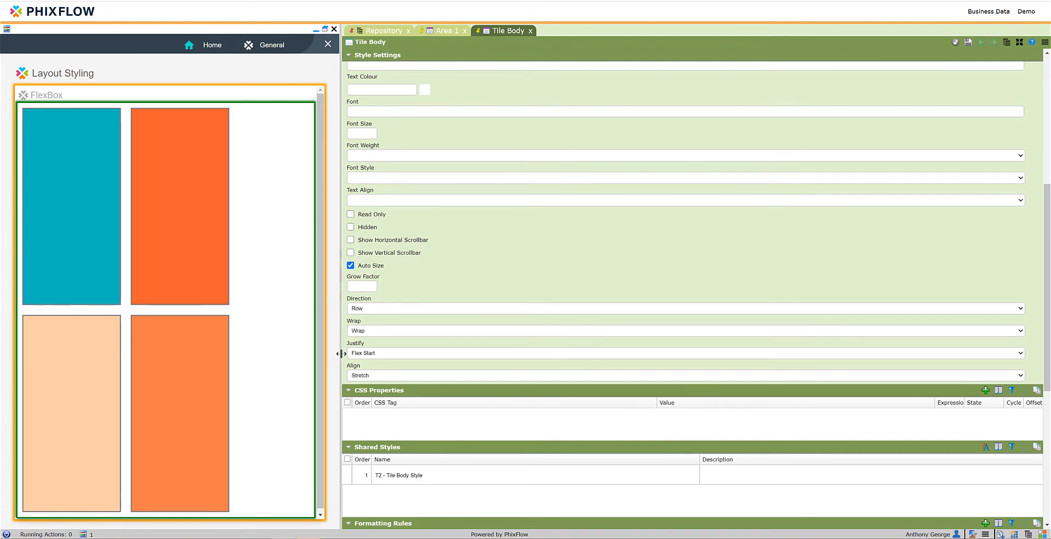
left_click_drag(597, 337, 639, 337)
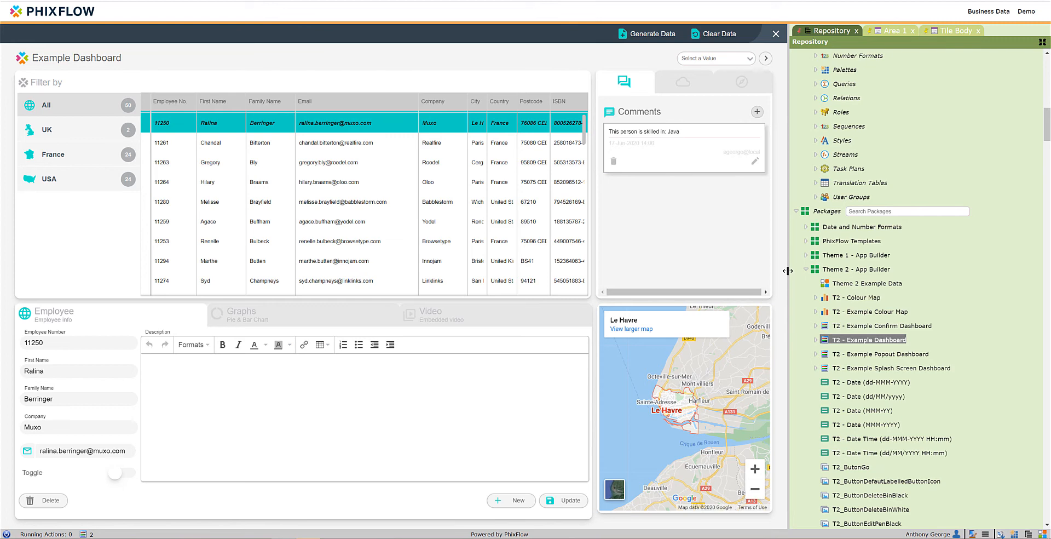
left_click_drag(787, 270, 496, 271)
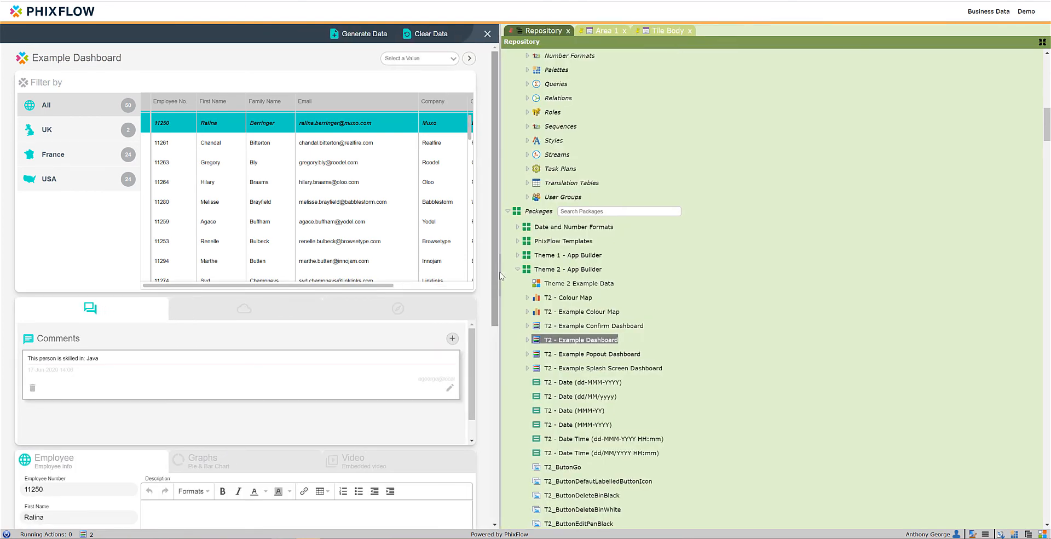
left_click_drag(499, 268, 762, 261)
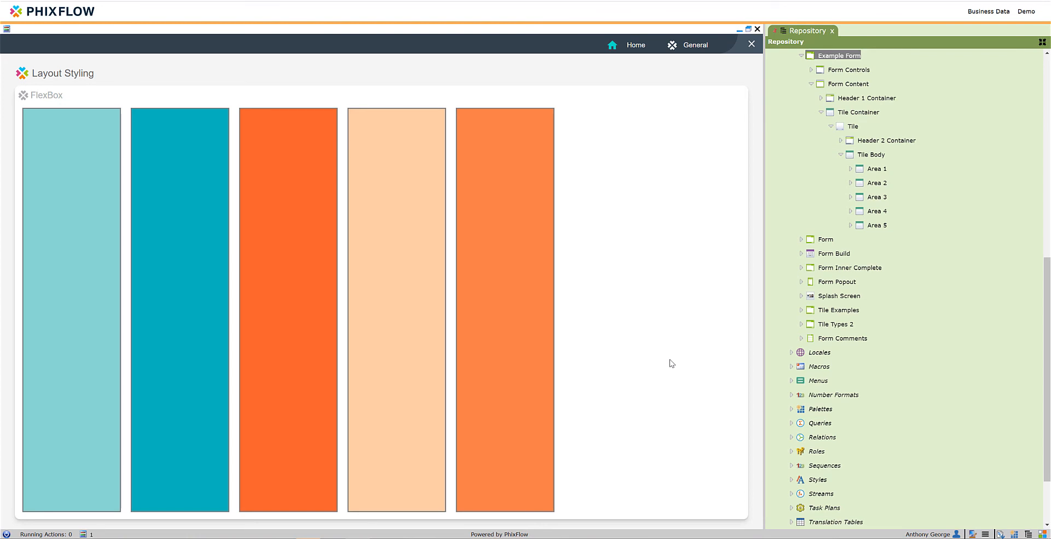
- Set the Top and Left position values of Area 1, the light teal area, to 0px and save it
left_click(85, 232)
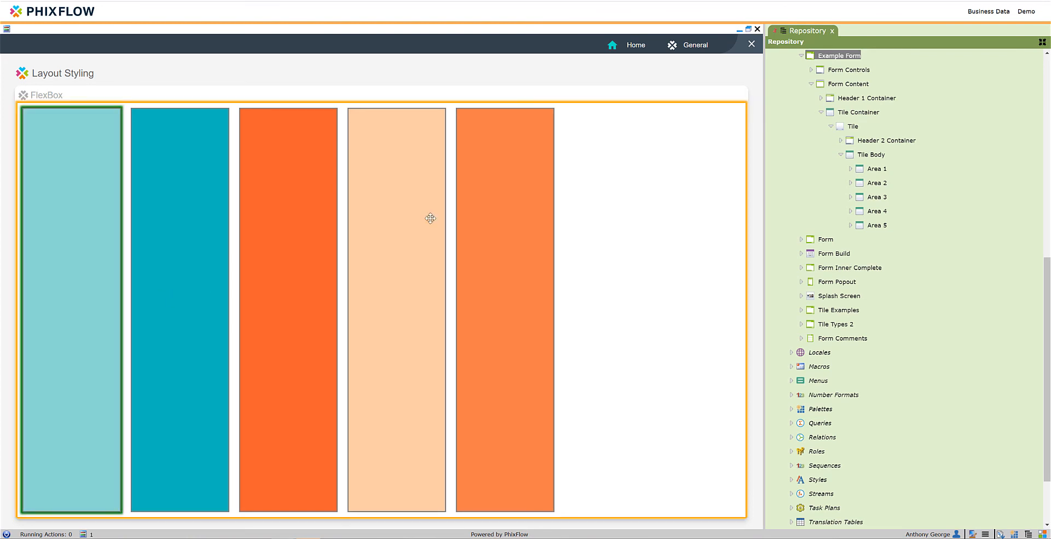
scroll(814, 342, "down", 10)
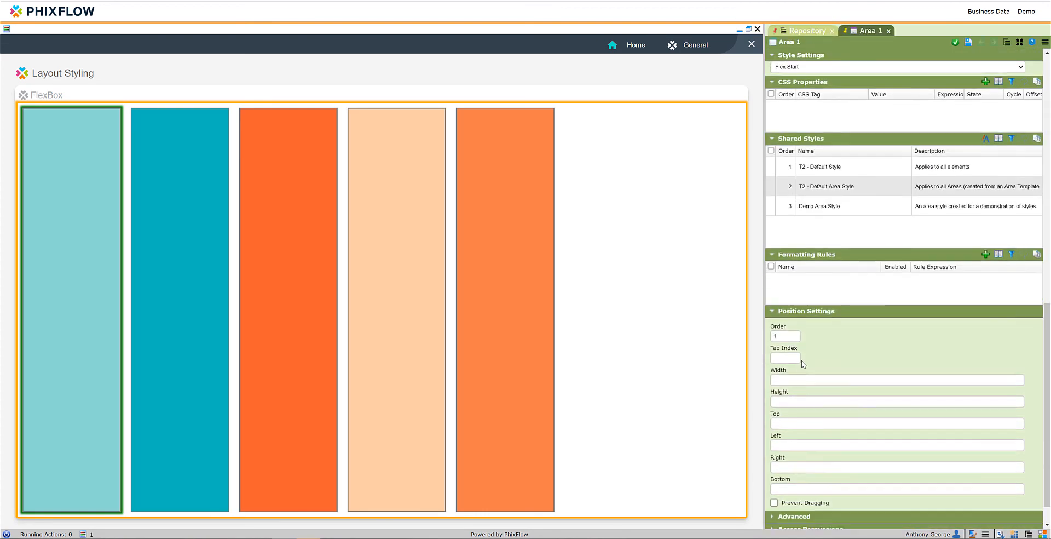
scroll(803, 364, "down", 1)
left_click(789, 392)
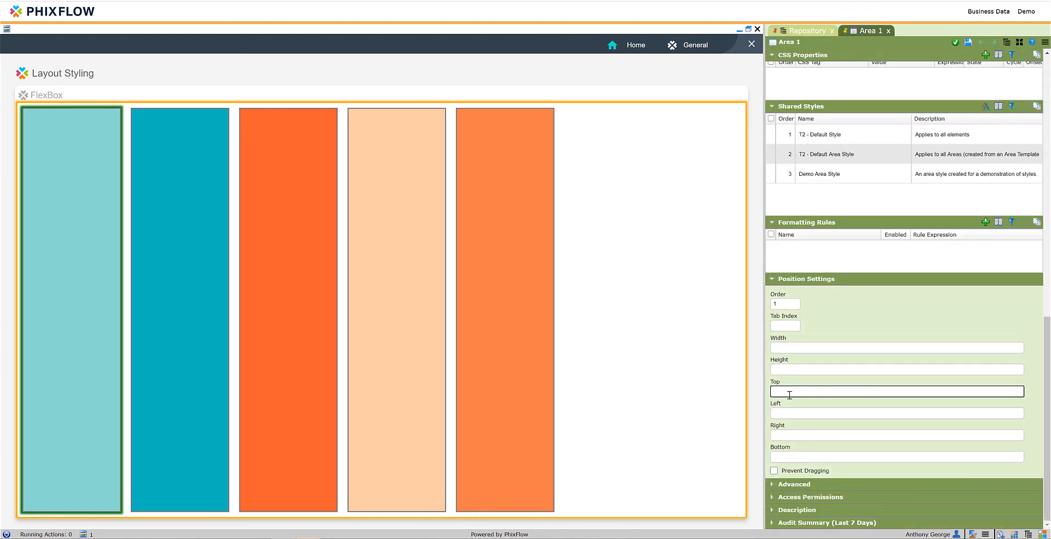
type("0px")
key("Tab")
type("0px")
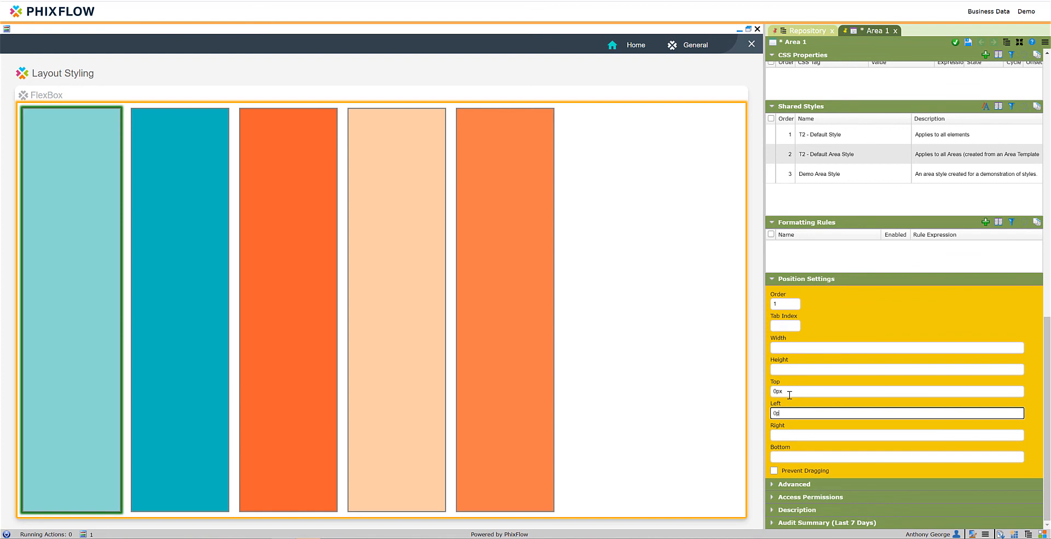
left_click(967, 44)
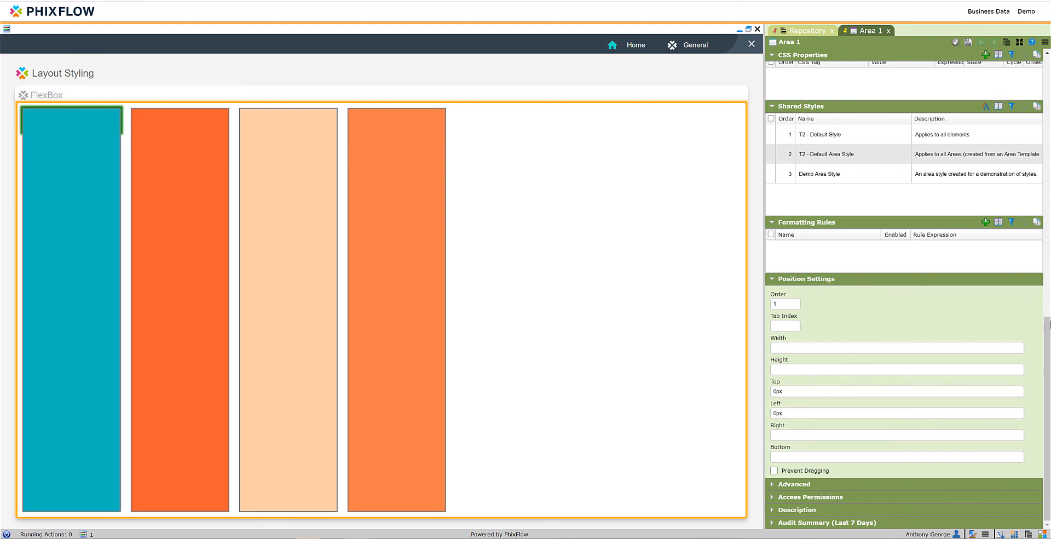
- Add a CSS property to Area 1 with the tag z-index and the value 10
scroll(1048, 335, "up", 2)
scroll(907, 288, "up", 2)
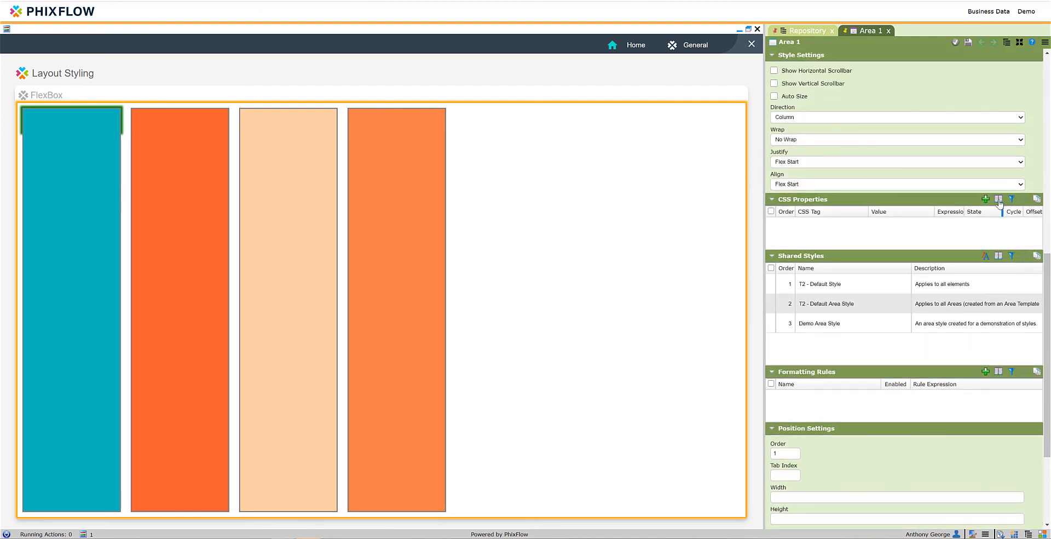
left_click(986, 199)
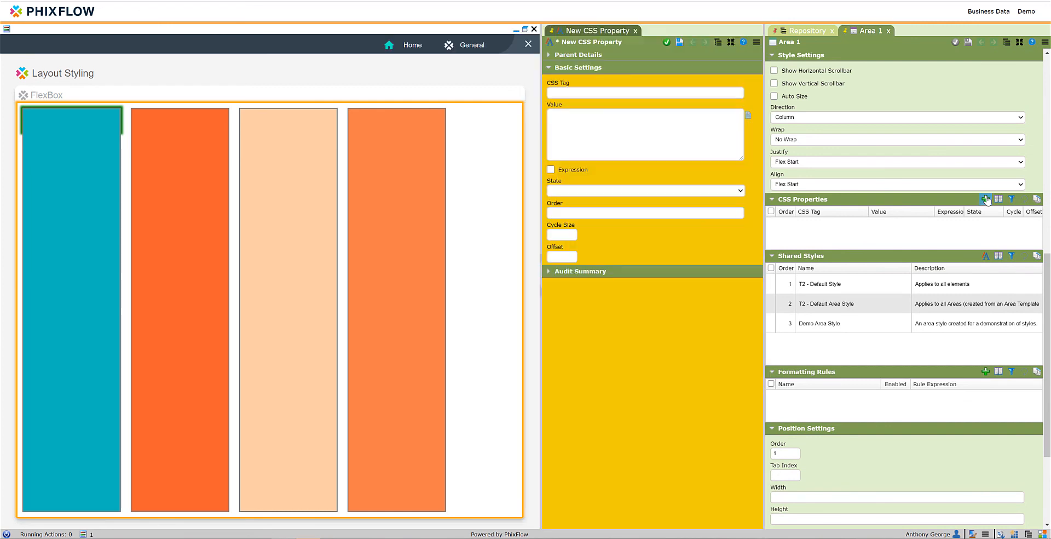
left_click(630, 93)
type("z-index")
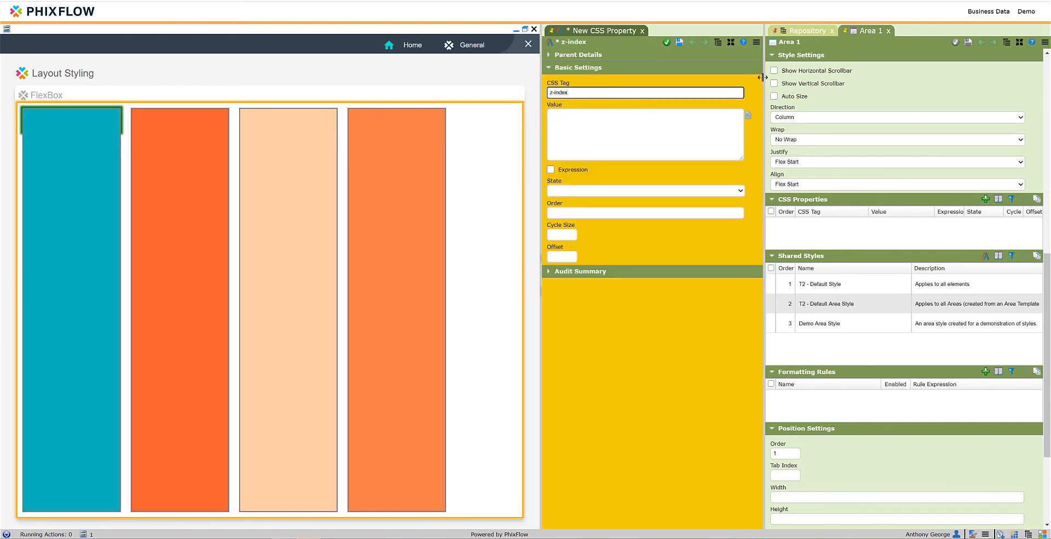
left_click(660, 121)
type("10")
left_click(666, 42)
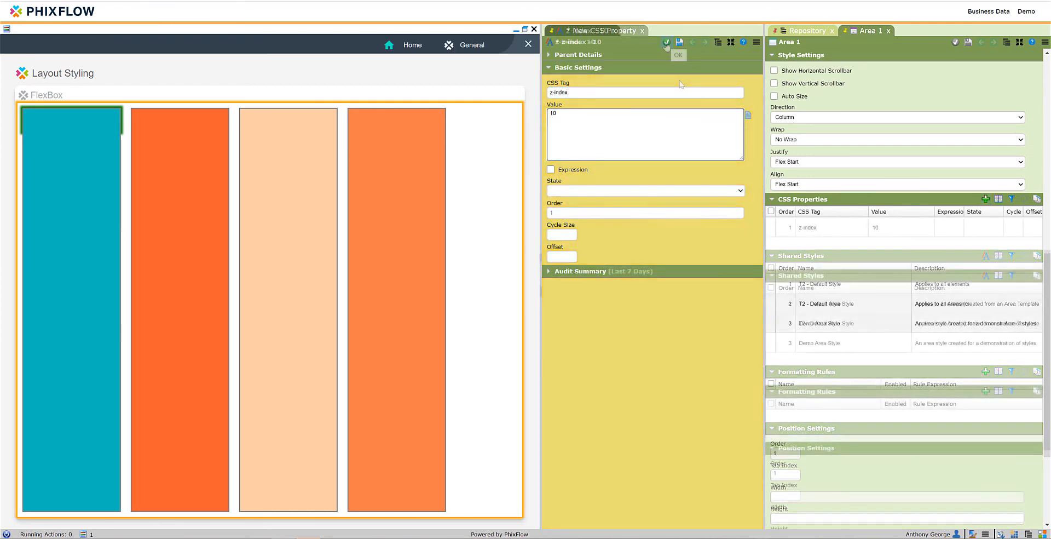